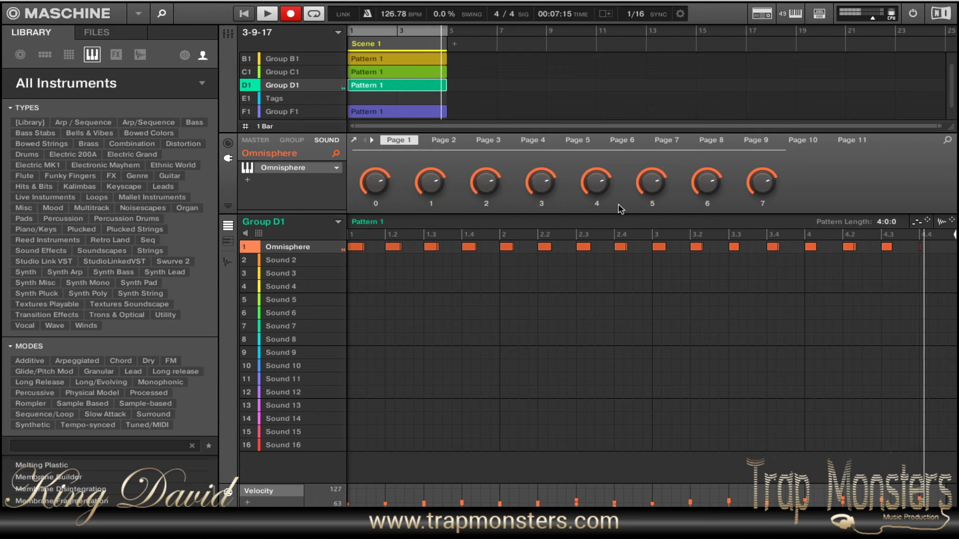
Finish the Omnisphere recording in Group D1 and record an Omnisphere melody in Pattern 1 of Group F1.
key("r")
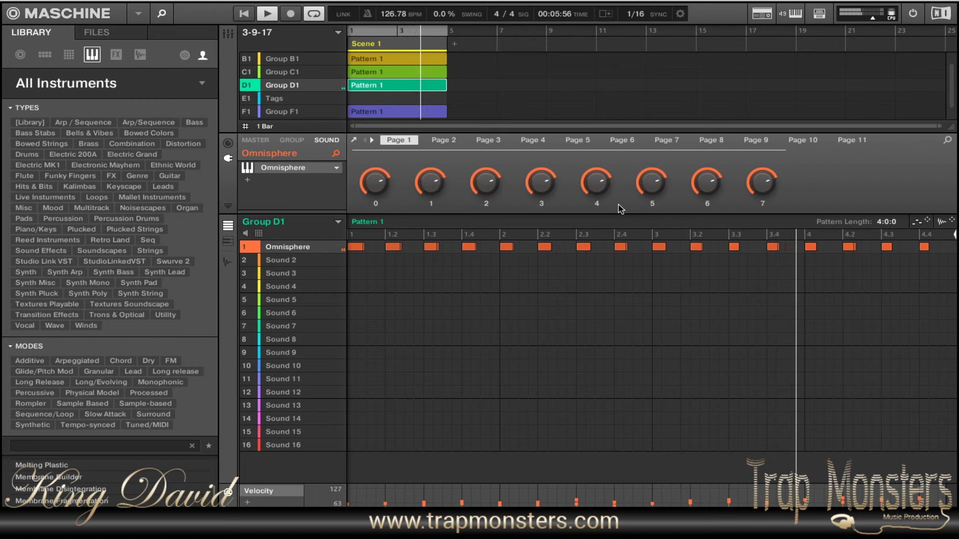
key("Down")
key("Down")
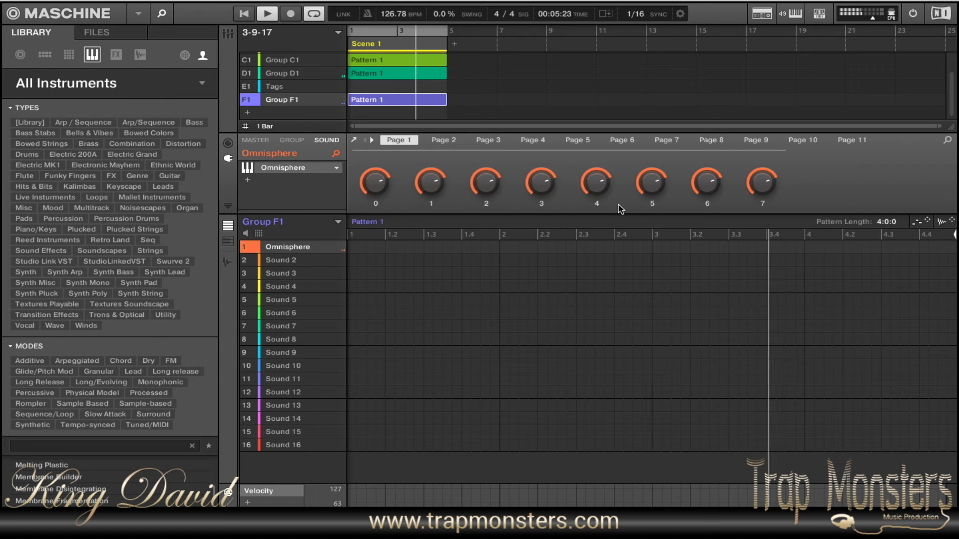
key("r")
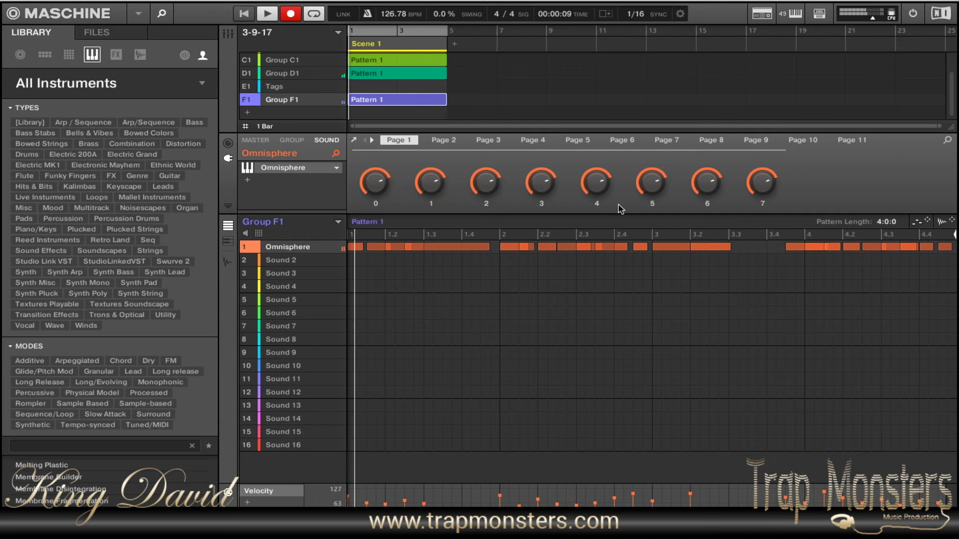
key("r")
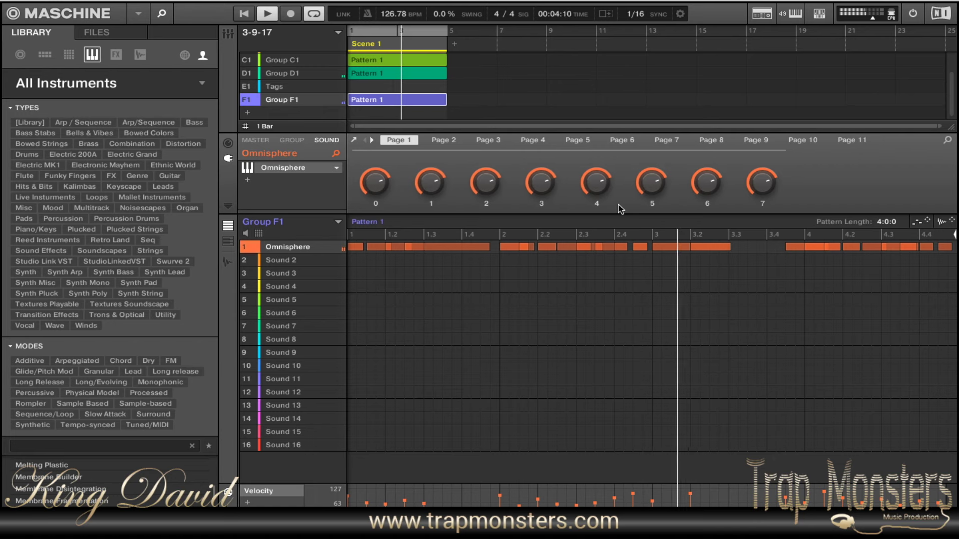
Record a sustained Nexus part in Group C1 and a Memories part in Group B1, each in Pattern 1.
key("2")
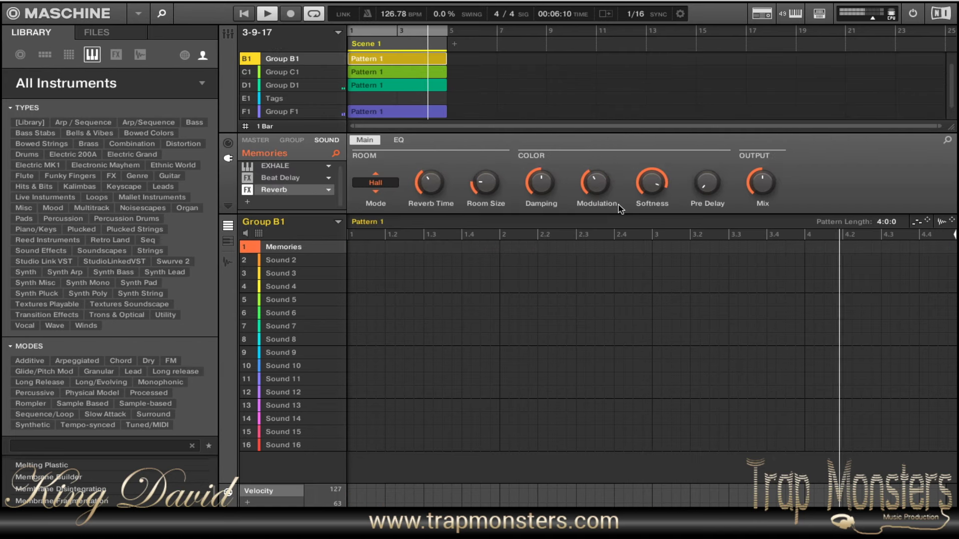
key("3")
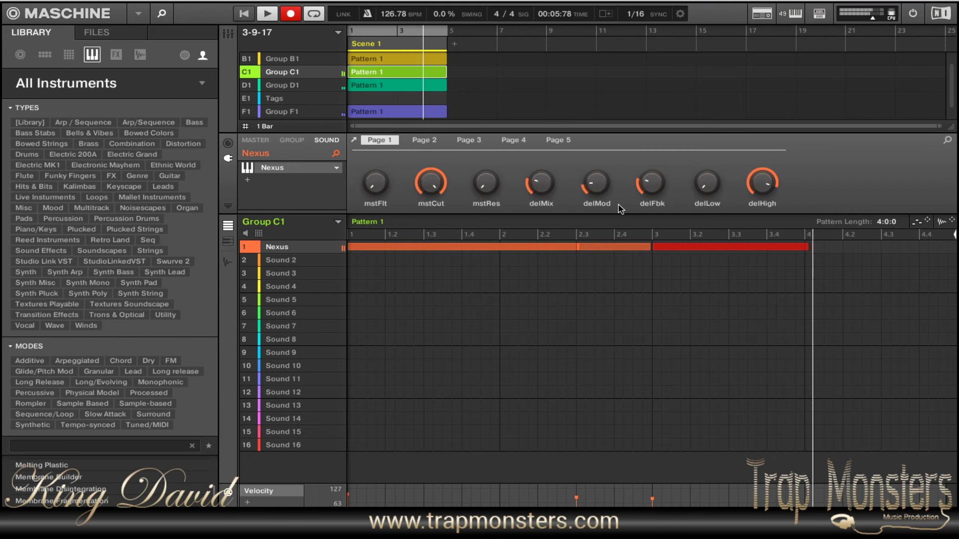
key("r")
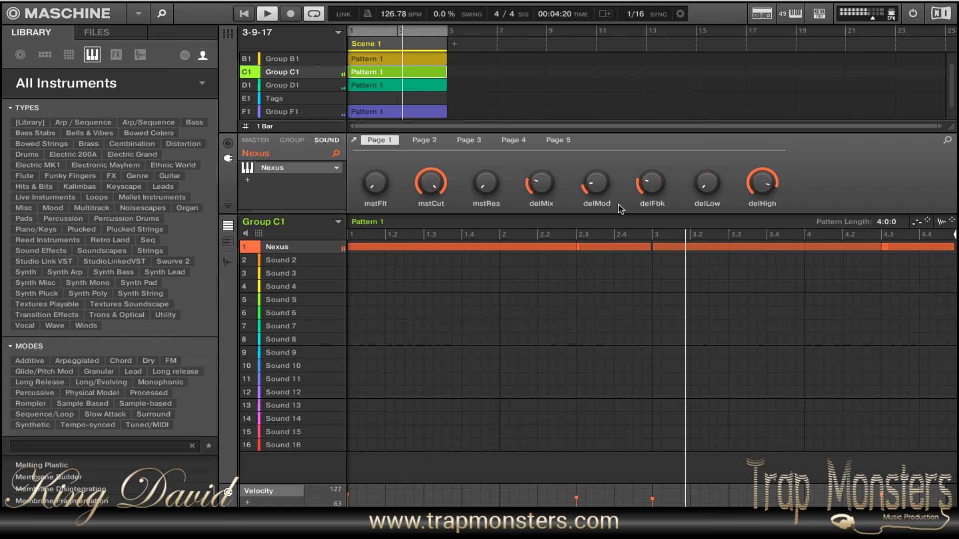
key("Left")
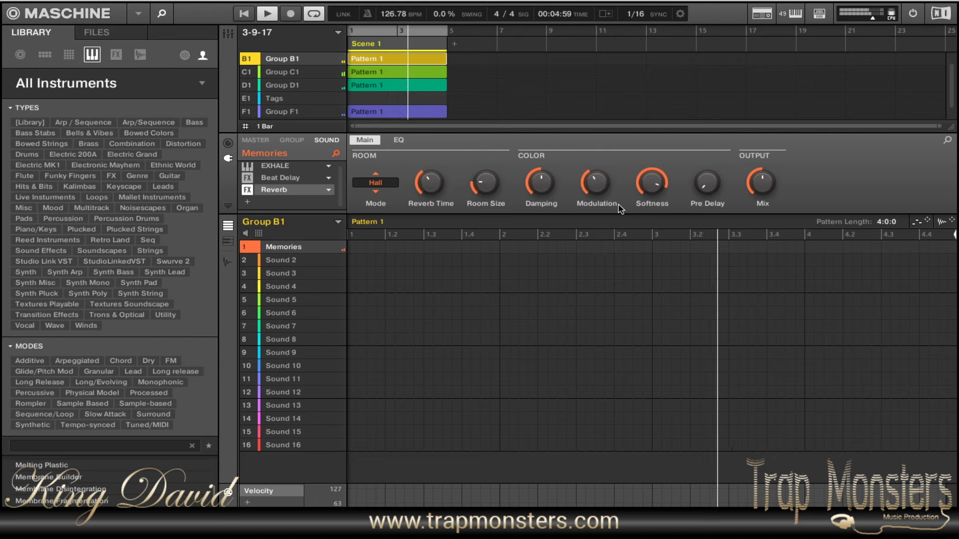
key("r")
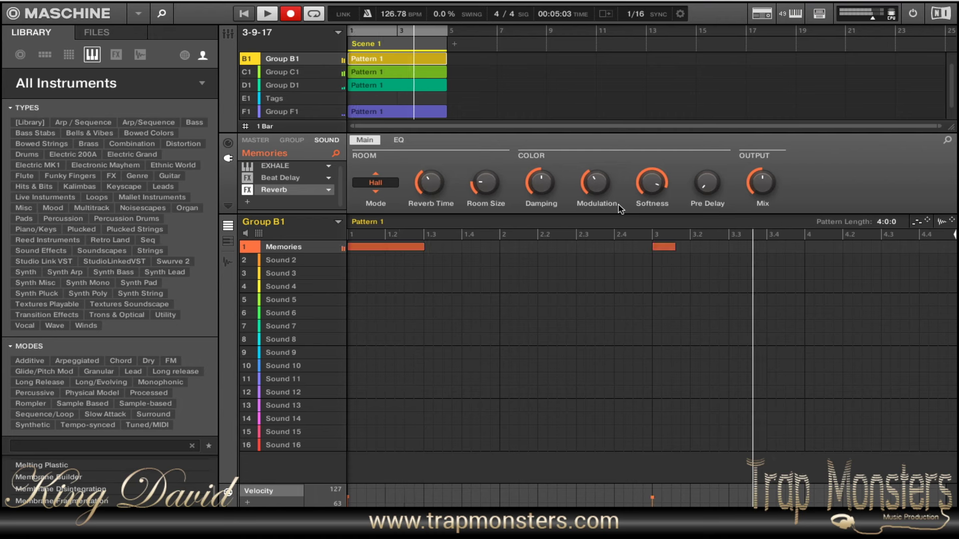
Record CityClap and MB Snare (3) hits in Pattern 1 of the TM-JR PLUG group, undoing the rejected Perc (1) takes.
key("Left")
key("ctrl+space")
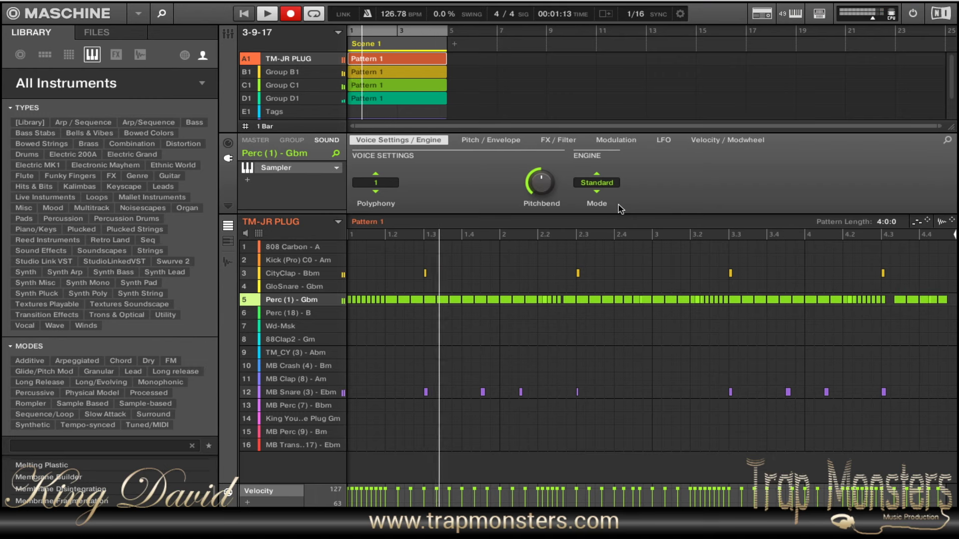
key("super+z")
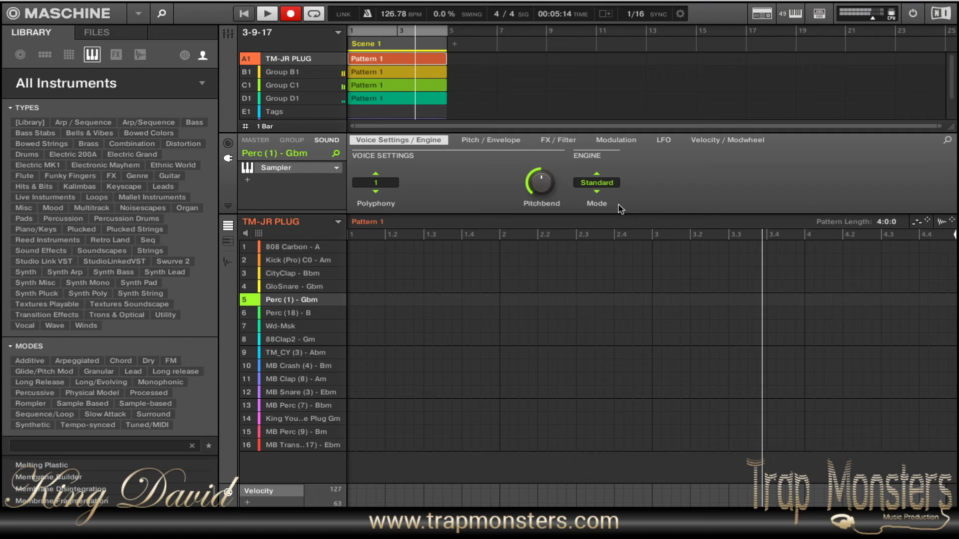
key("ctrl+z")
key("ctrl+z")
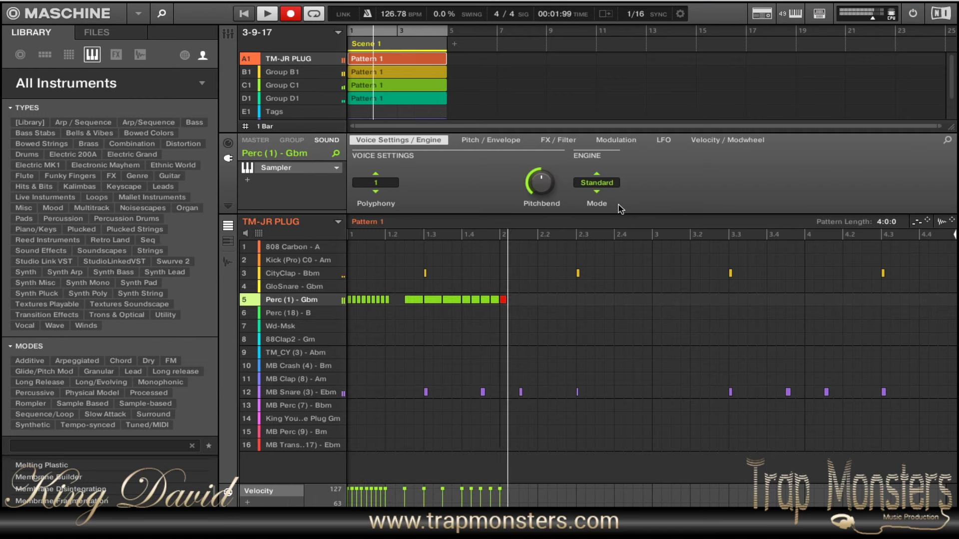
key("super+z")
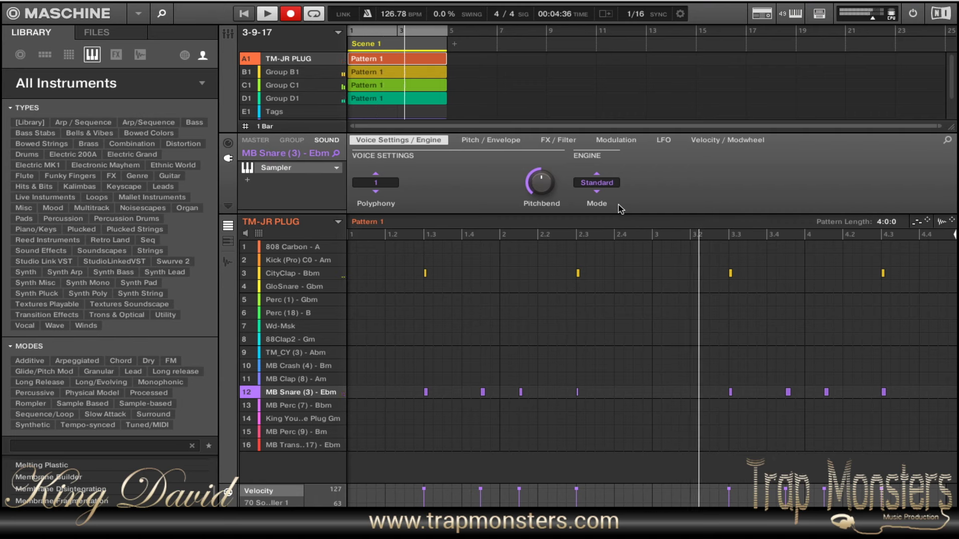
key("r")
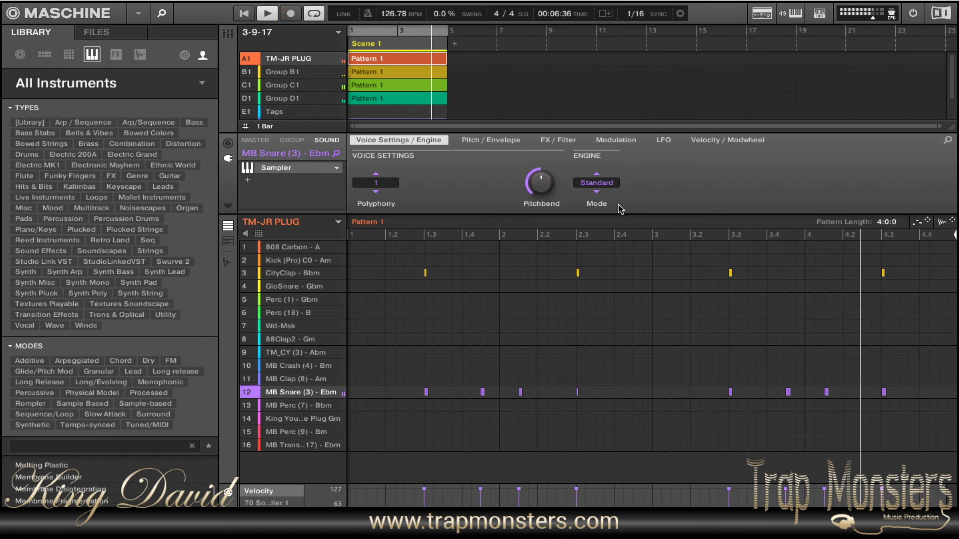
Record a Perc (1) part with fast rolls across the four bars of TM-JR PLUG's Pattern 1.
key("shift+r")
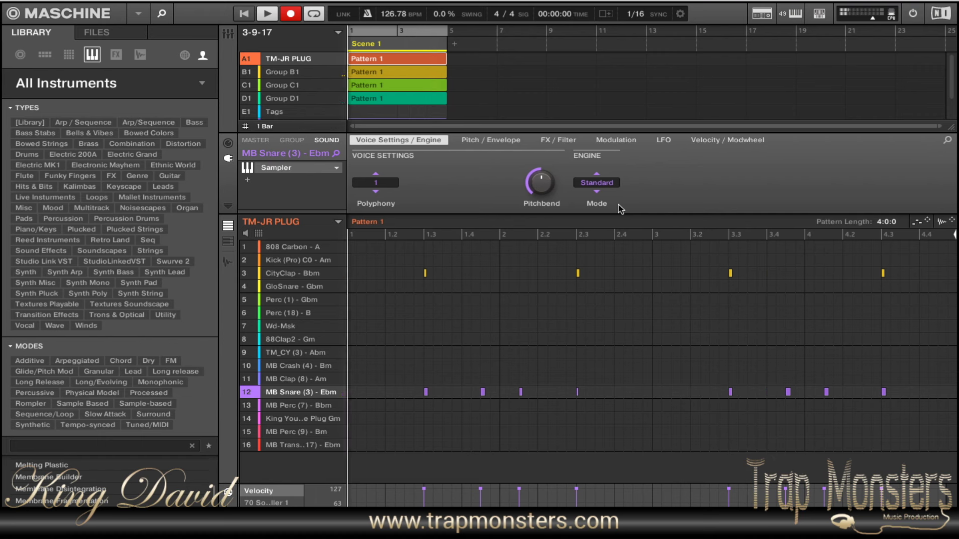
key("r")
key("super+z")
key("space")
key("shift+r")
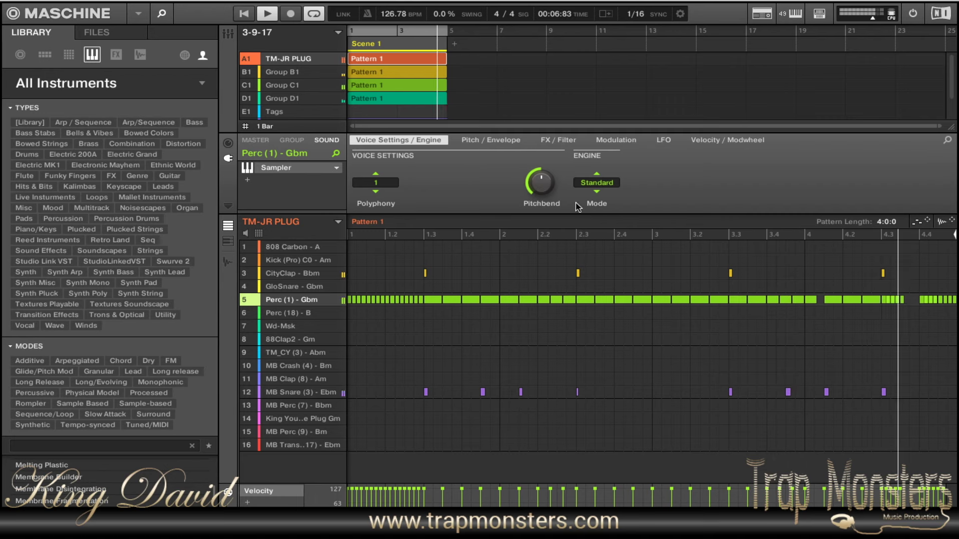
Lower the three Perc (1) notes at beat 2.2 by four semitones in the keyboard view.
key("k")
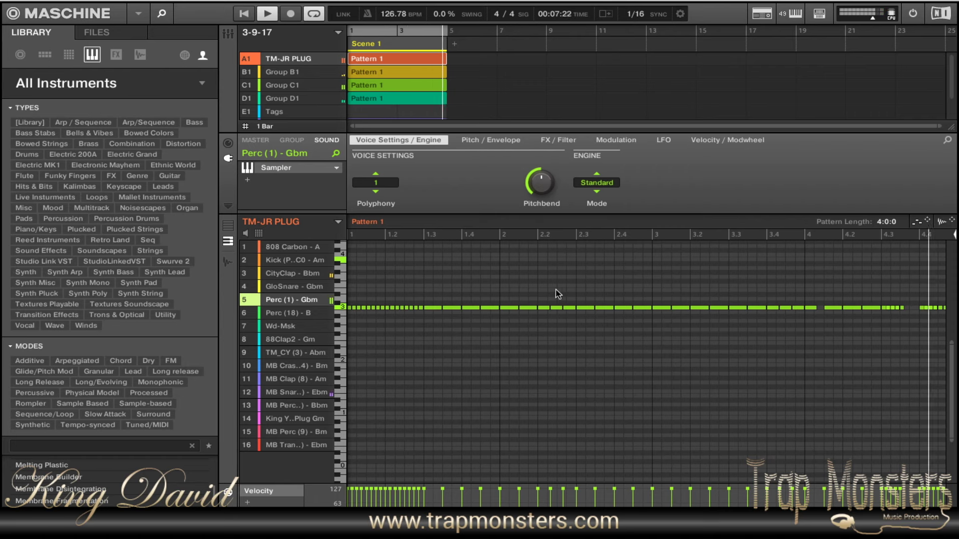
left_click_drag(557, 306, 573, 314)
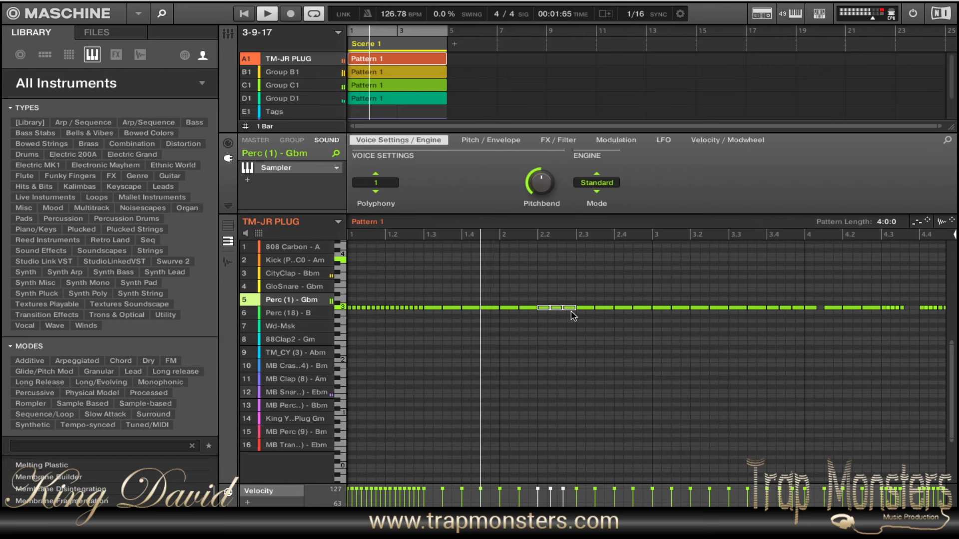
key("Down")
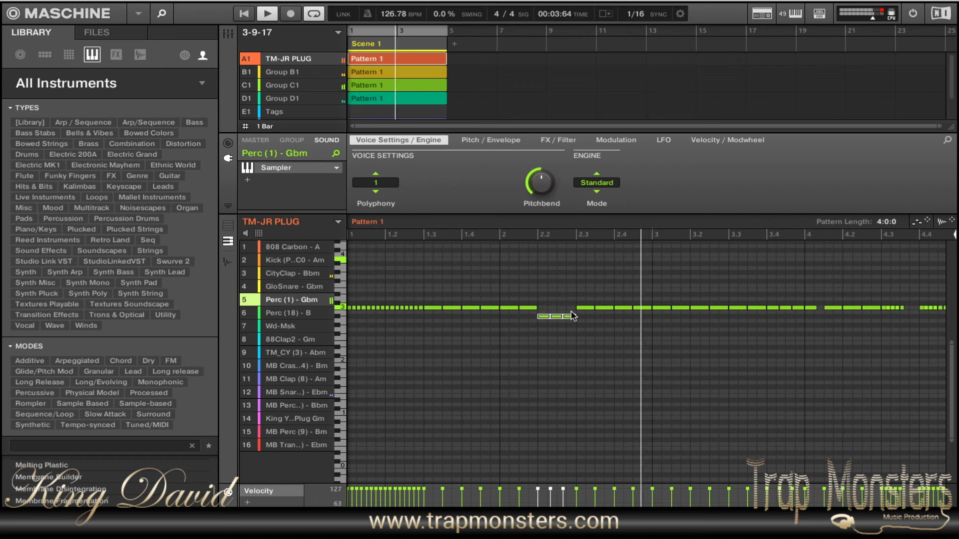
key("Down")
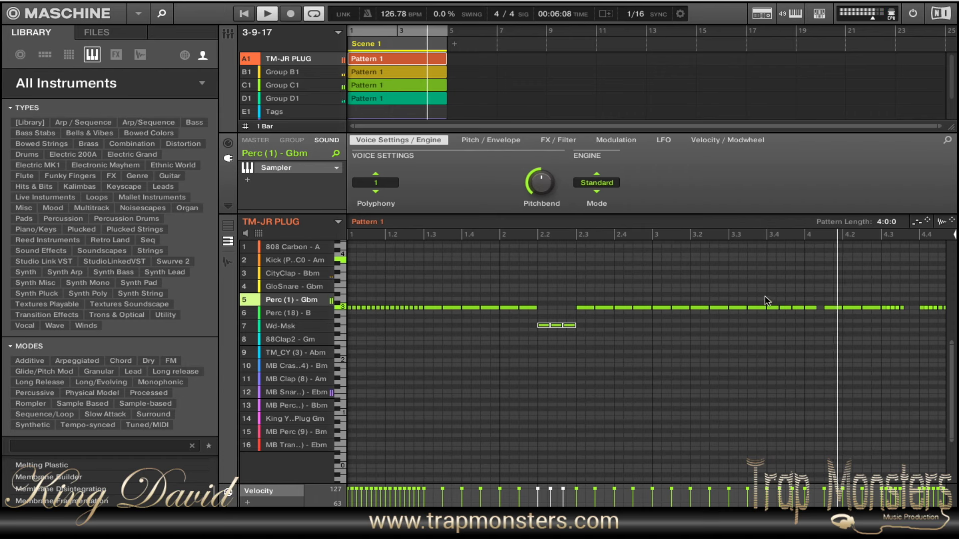
Lower the three Perc (1) notes at beat 3.4 by one semitone.
left_click_drag(770, 297, 800, 313)
key("Down")
key("Down")
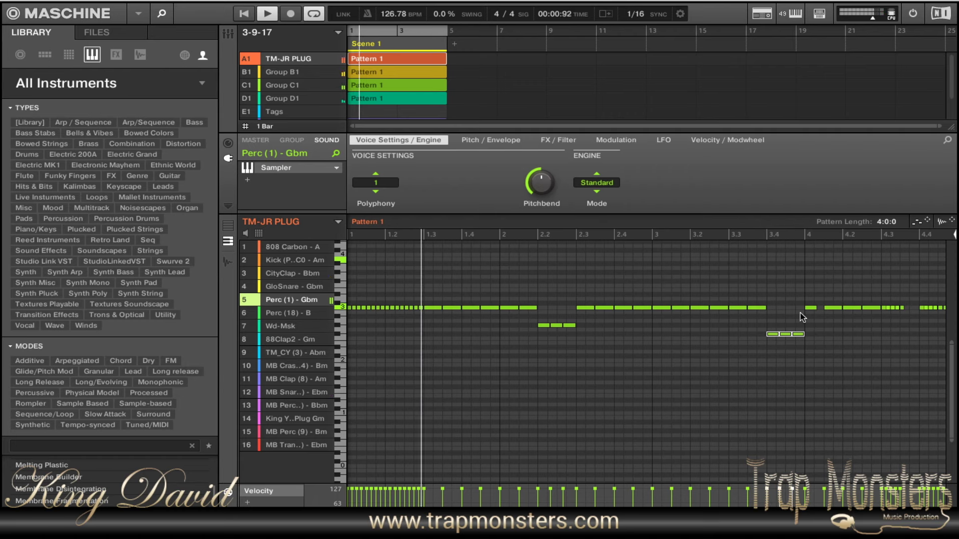
key("Up")
key("Up")
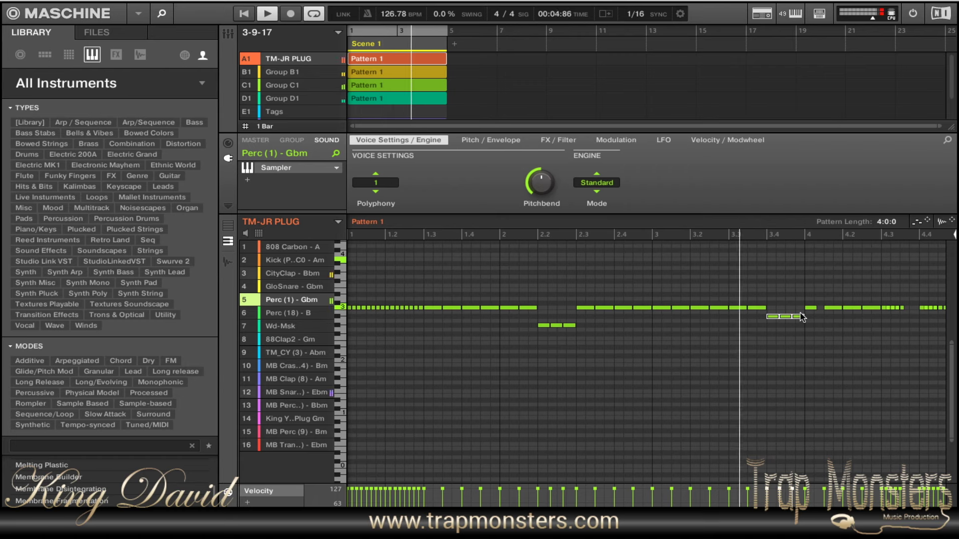
key("Up")
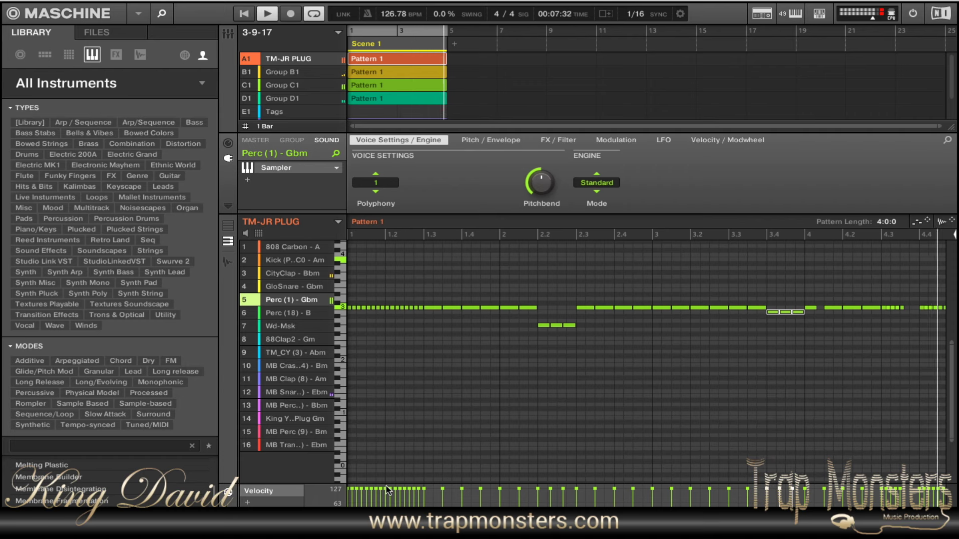
Vary the velocities of the fast Perc (1) notes in the opening roll so they rise and fall.
left_click_drag(400, 490, 424, 501)
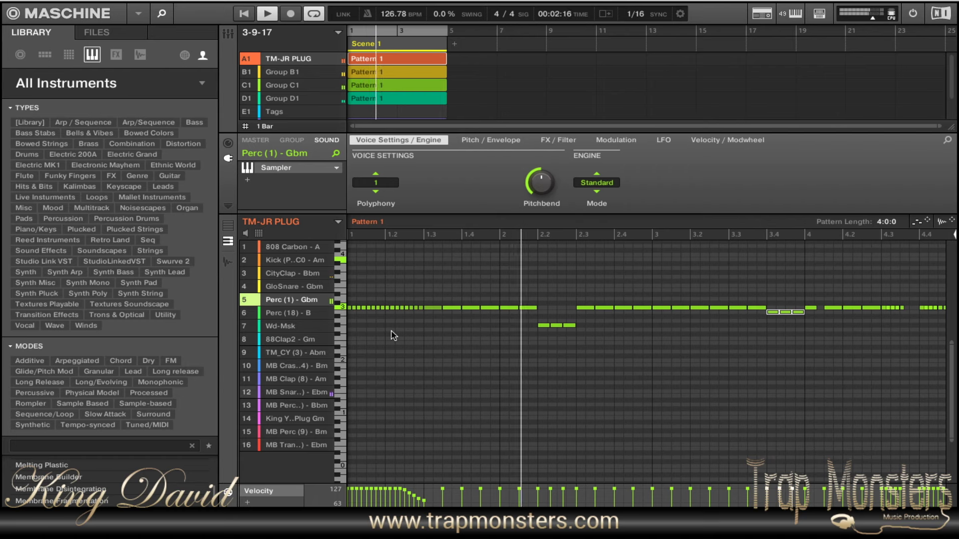
left_click_drag(424, 488, 399, 490)
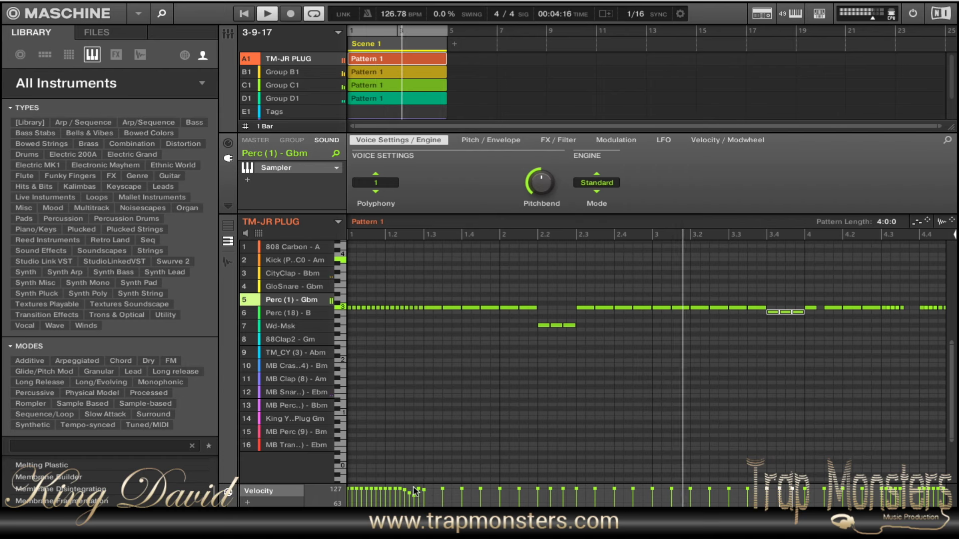
left_click_drag(423, 489, 358, 497)
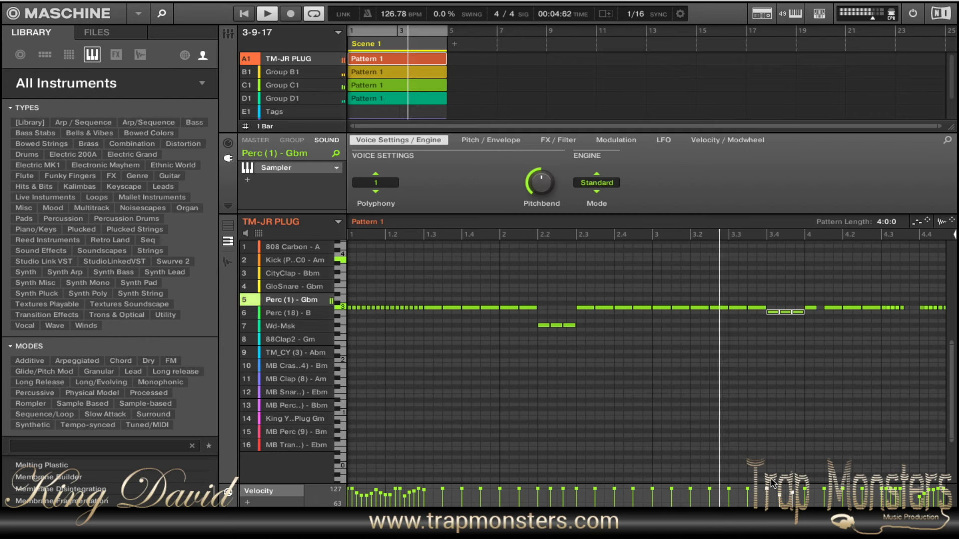
Record a Kick (Pro) C0 rhythm into TM-JR PLUG's Pattern 1.
scroll(771, 483, "down", 2)
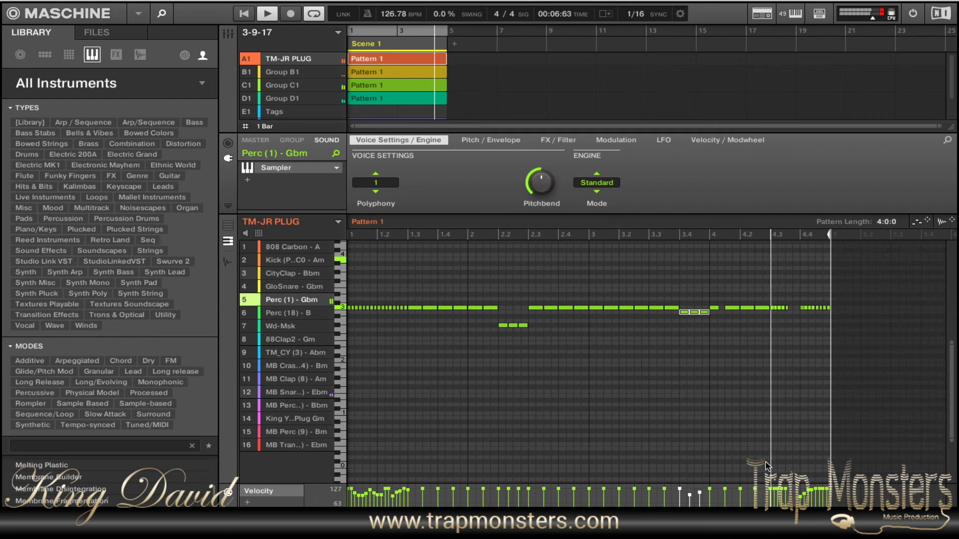
key("F6")
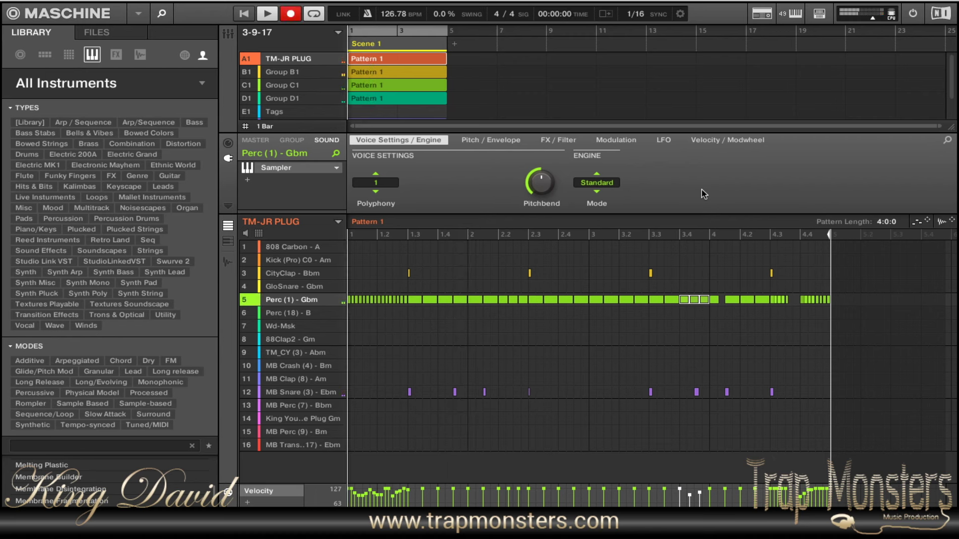
key("space")
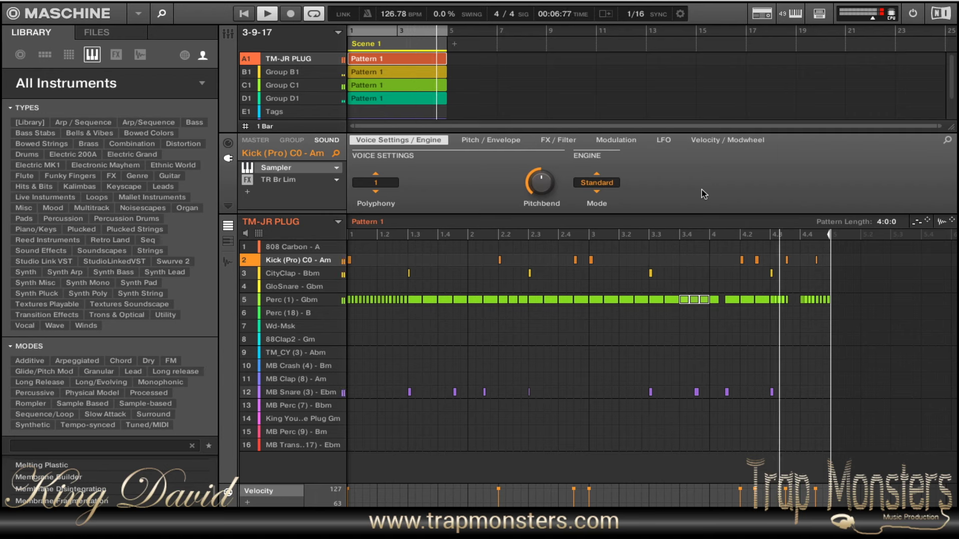
With Group C1 muted, record an 808 Carbon line in Pattern 1 and transpose its notes down two octaves.
key("Up")
key("k")
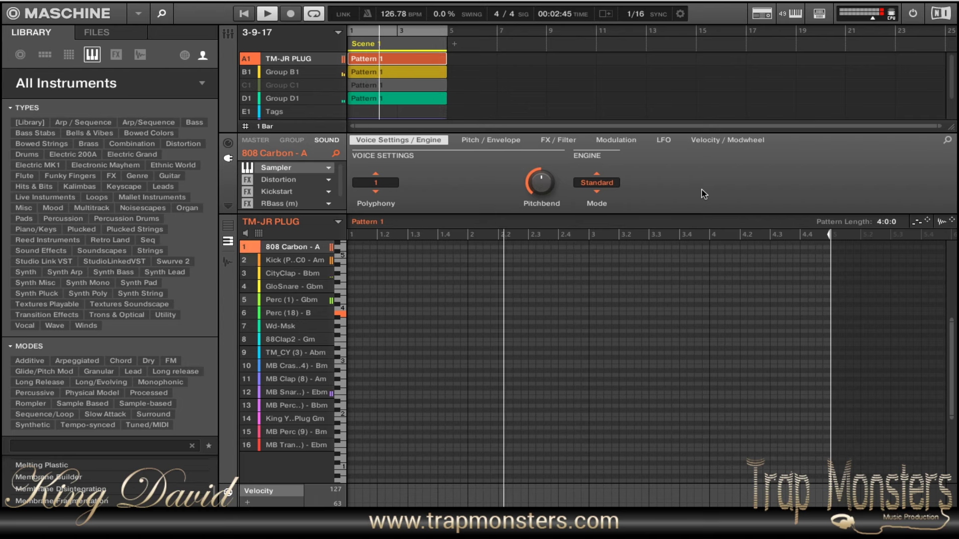
key("r")
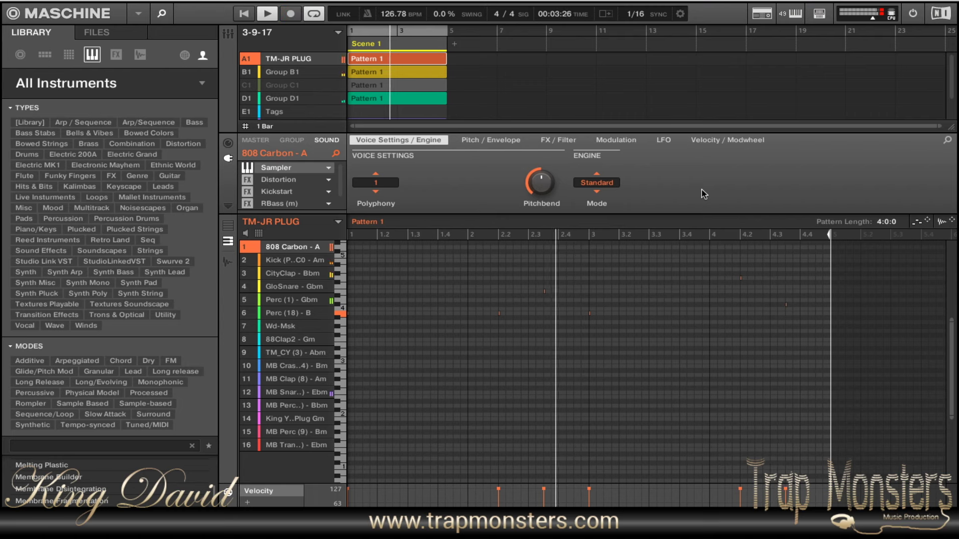
key("shift+Down")
key("shift+Down")
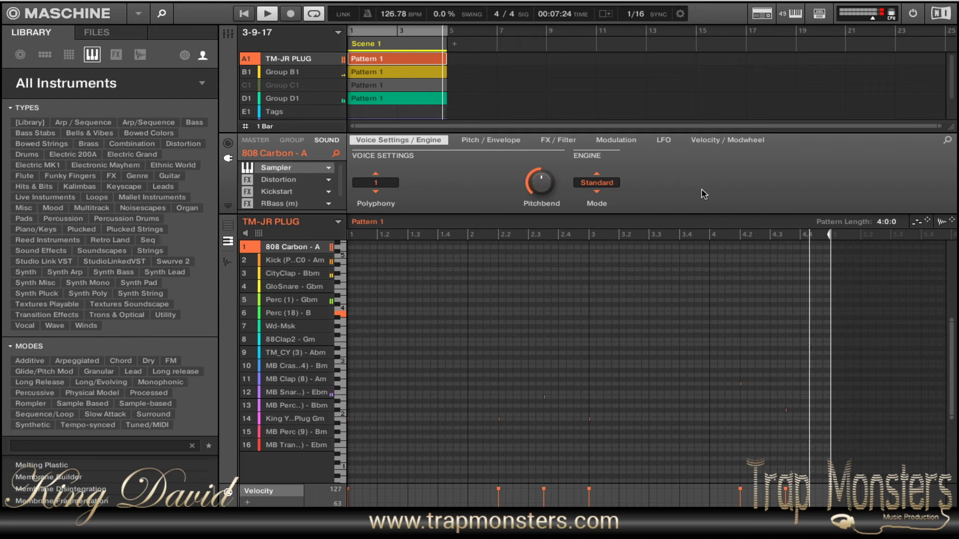
Switch the TM-JR PLUG group to an empty Pattern 2 and record an 808 Carbon line in it.
key("F6")
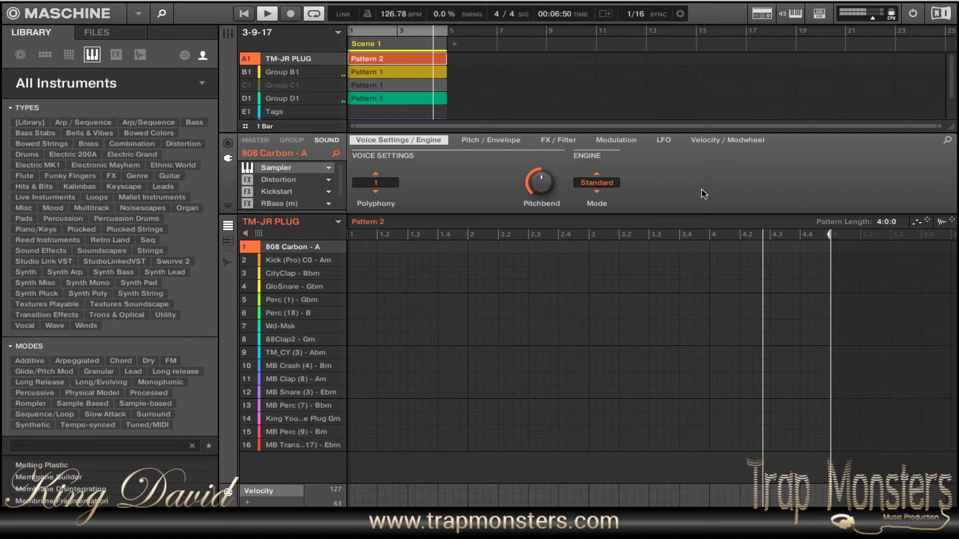
key("F5")
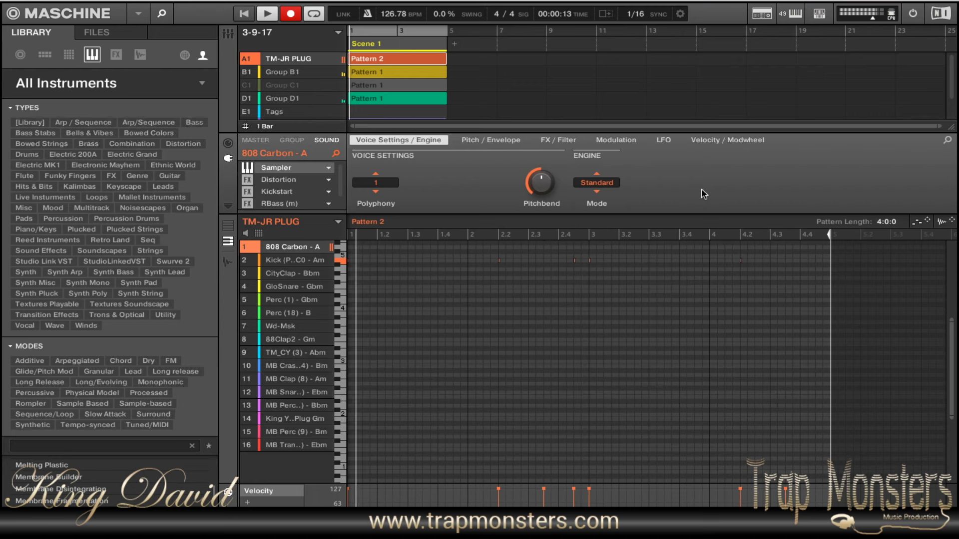
key("r")
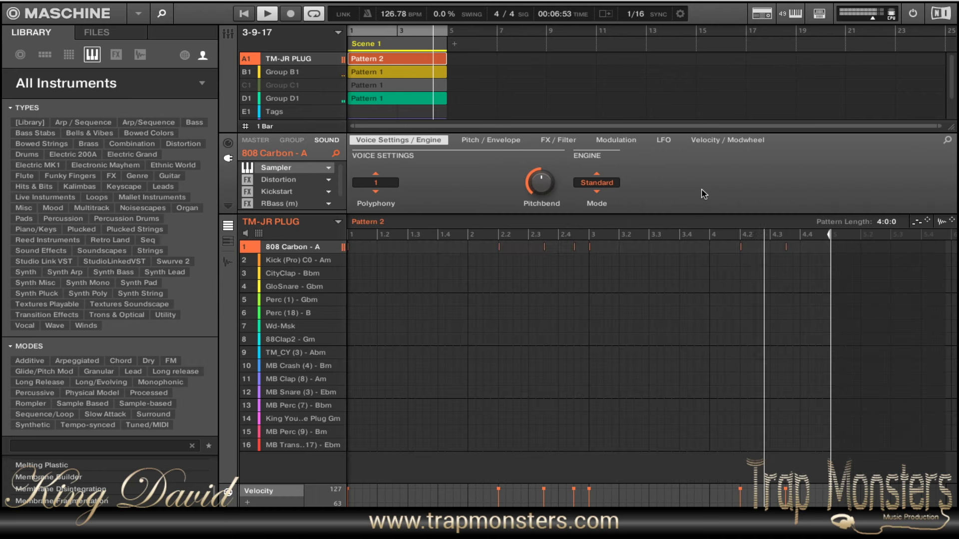
Record CityClap hits and a Kick (Pro) C0 rhythm into TM-JR PLUG's Pattern 2.
key("r")
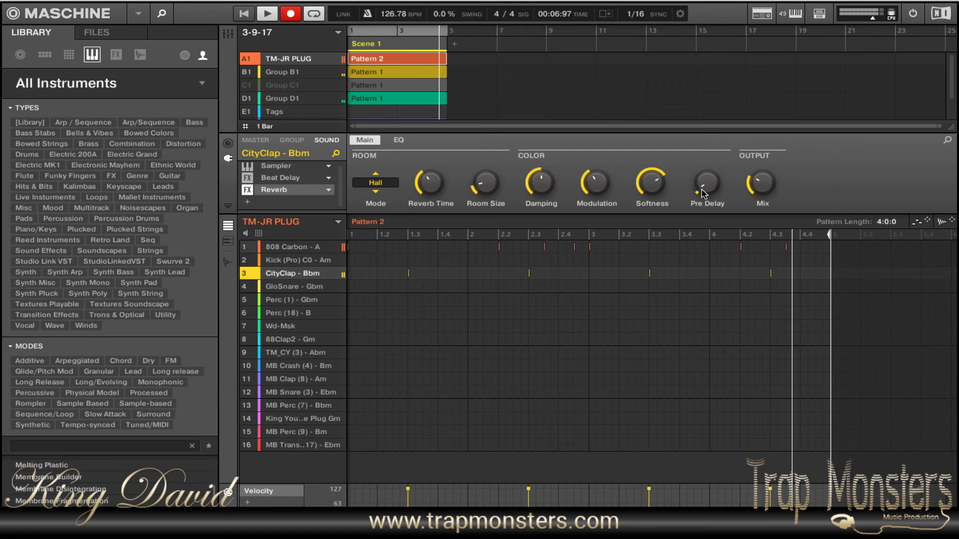
key("space")
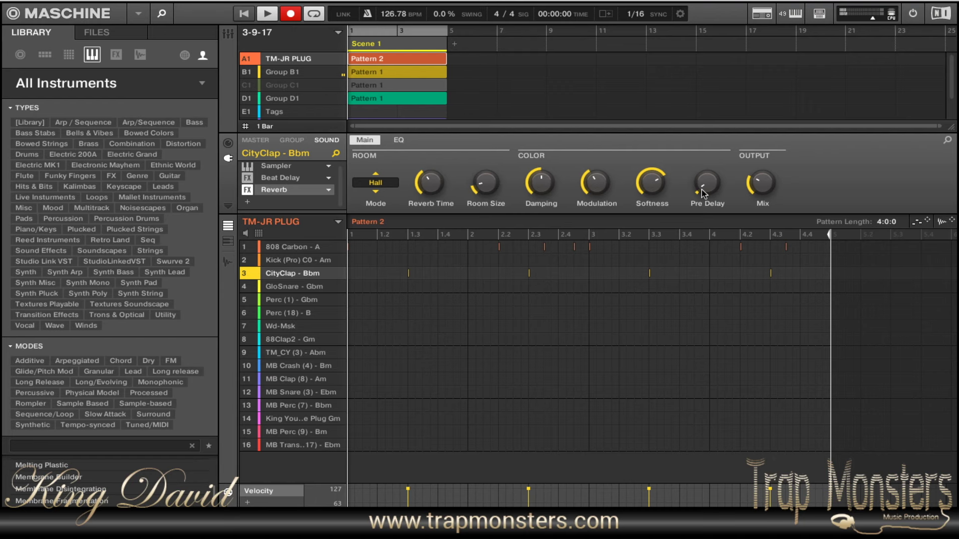
key("space")
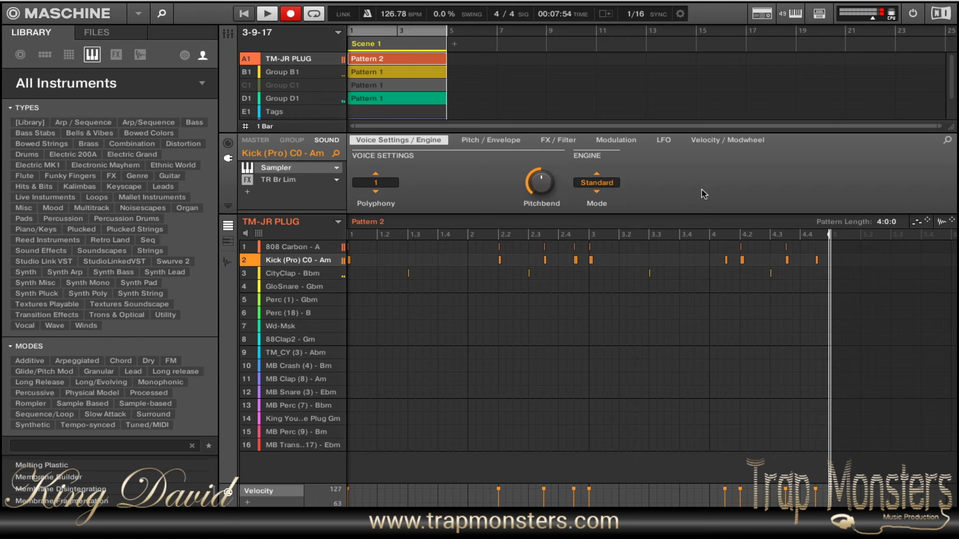
key("r")
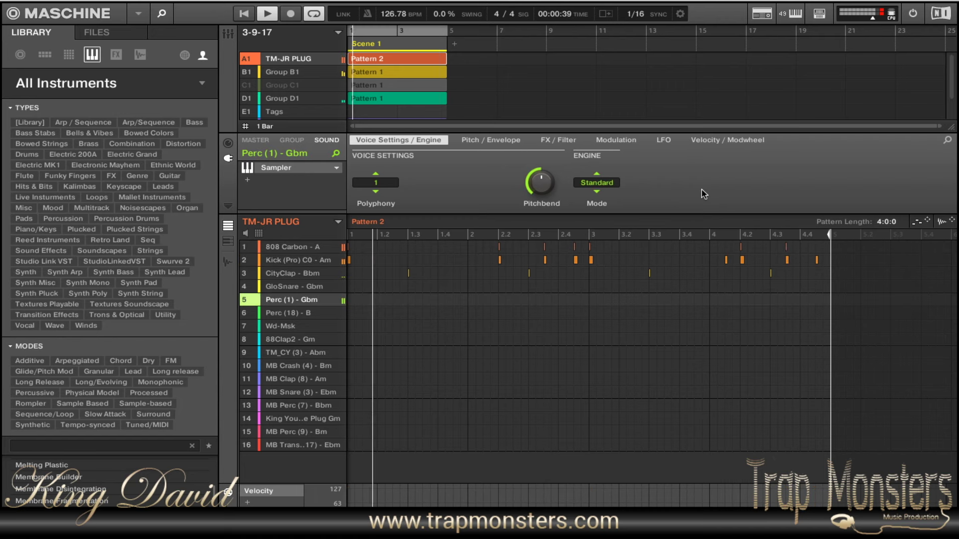
Record a steady Perc (1) part with fast rolls and an MB Crash (4) hit on the first beat into Pattern 2.
key("r")
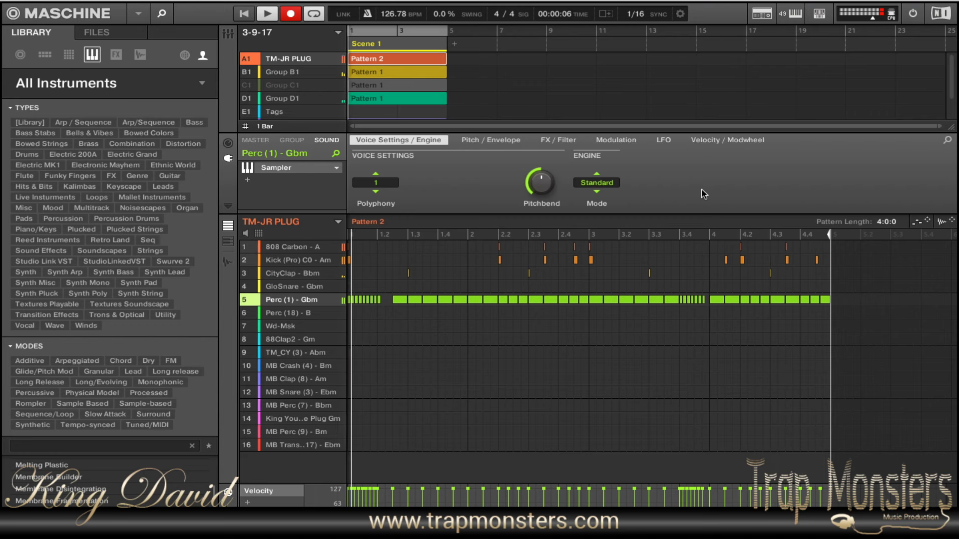
key("r")
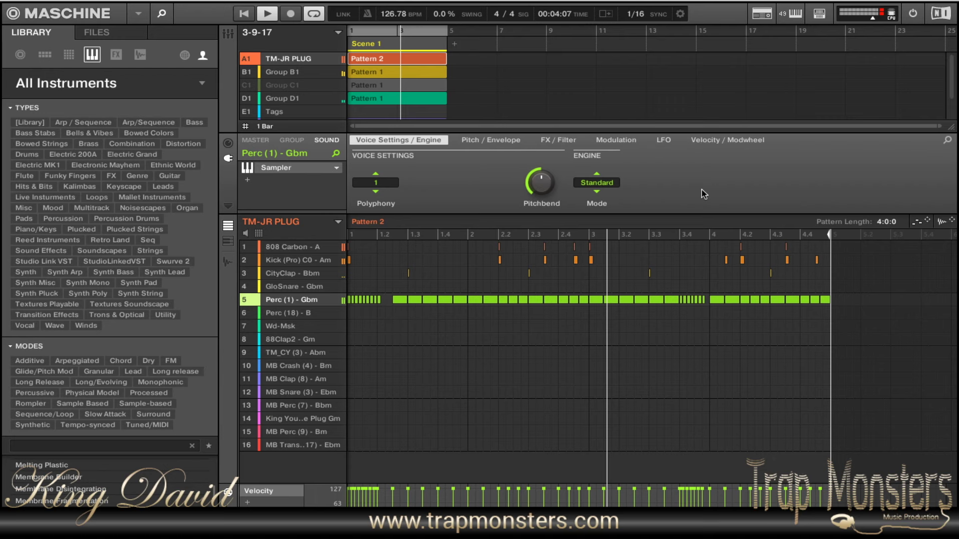
key("ctrl+r")
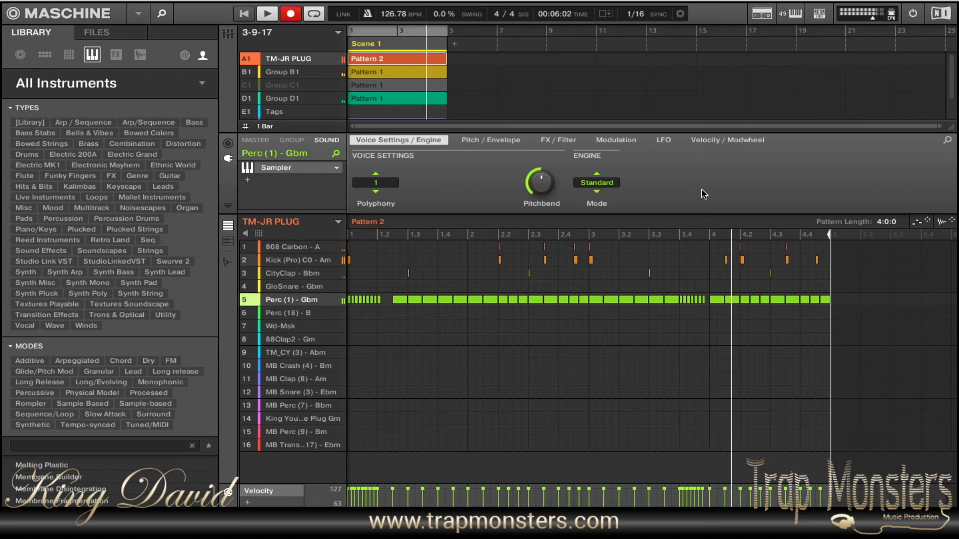
key("n")
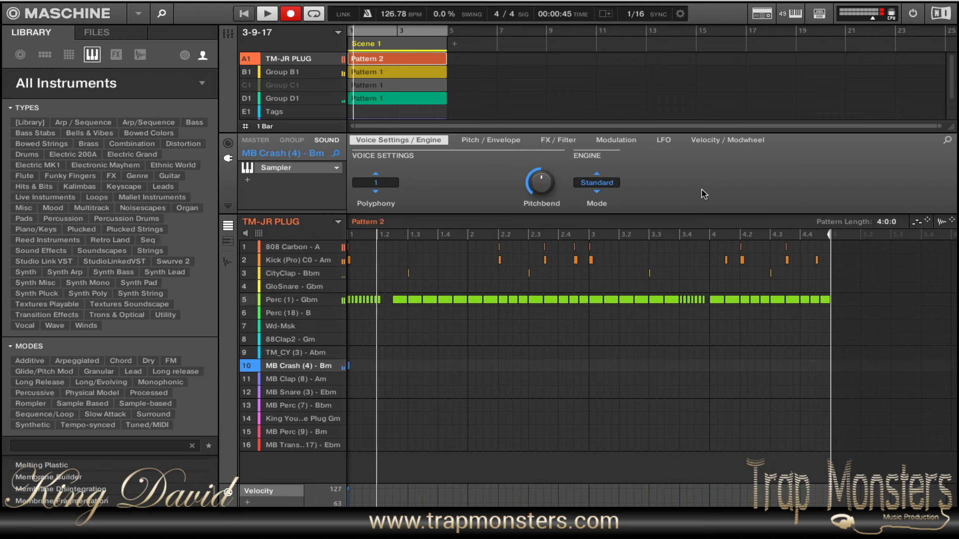
key("ctrl+r")
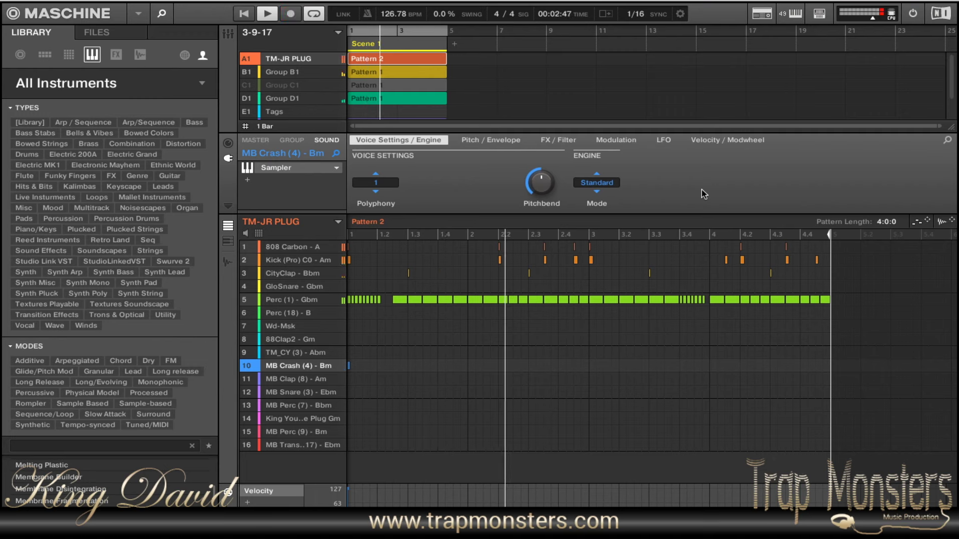
Switch TM-JR PLUG back to Pattern 1 and record an MB Crash (4) hit on its first beat.
key("Left")
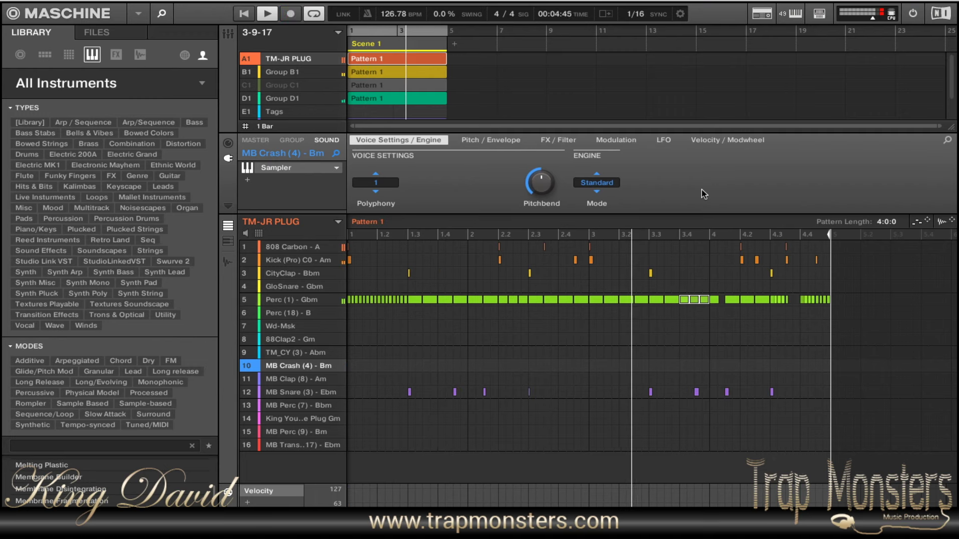
key("ctrl+r")
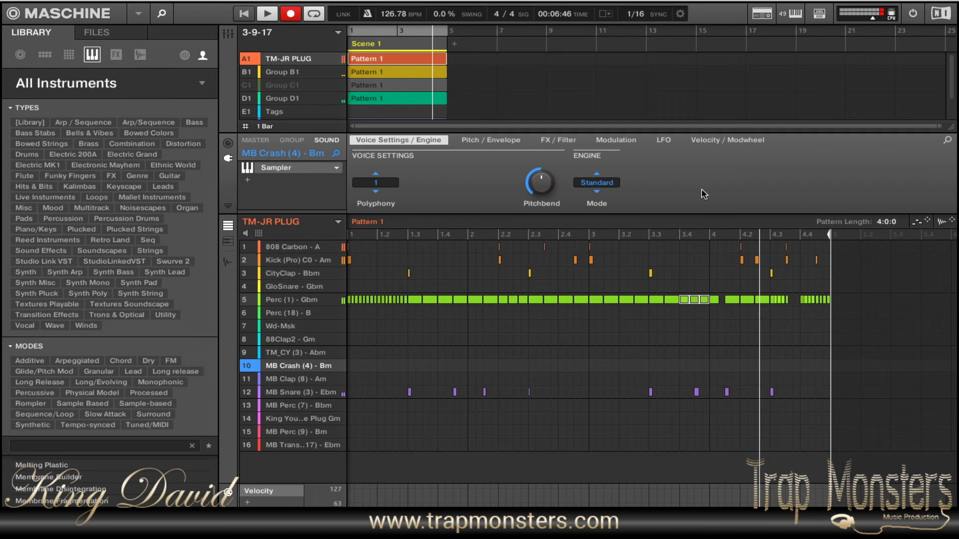
key("ctrl+r")
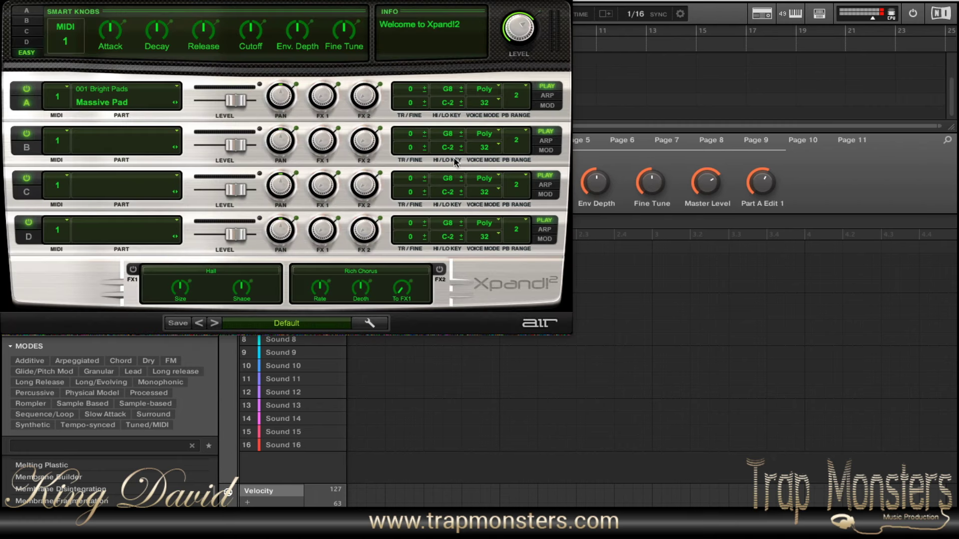
Load the guitar preset +37 Les Paul Lead into Group G1's Xpand!2 and close the plug-in window.
left_click(271, 326)
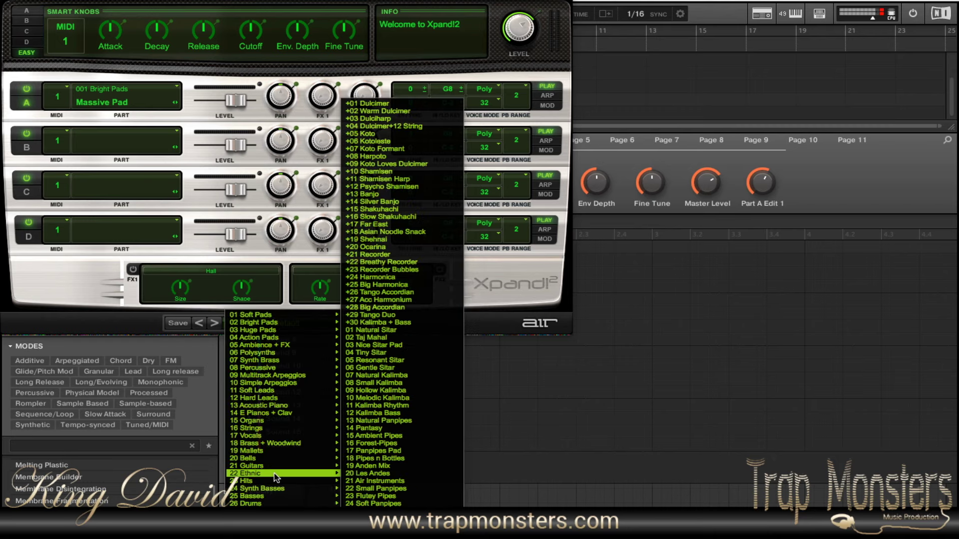
mouse_move(311, 465)
mouse_move(330, 466)
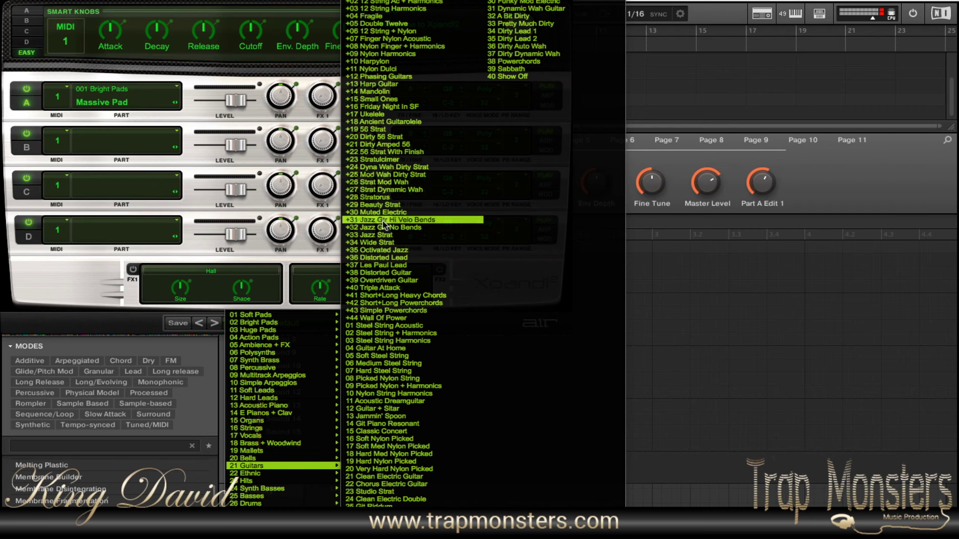
left_click(389, 266)
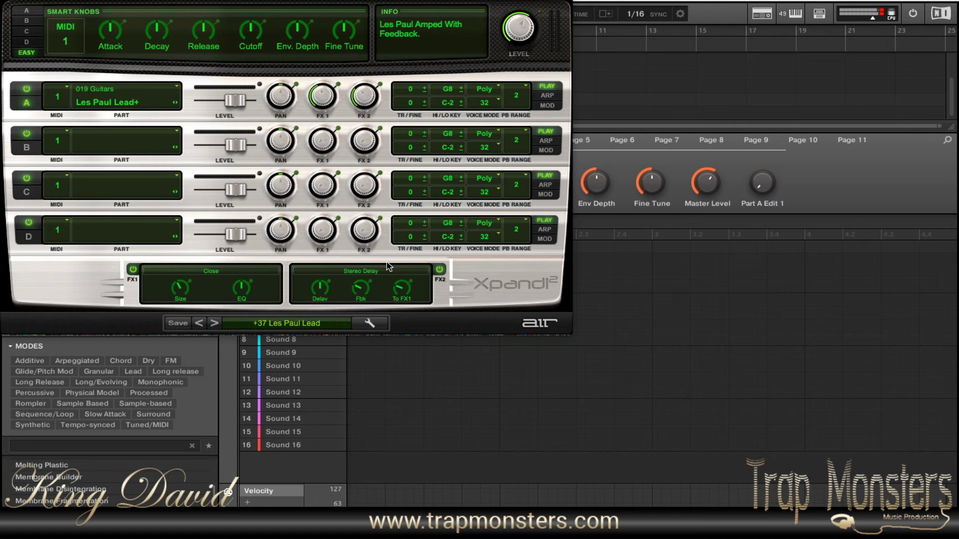
key("super+w")
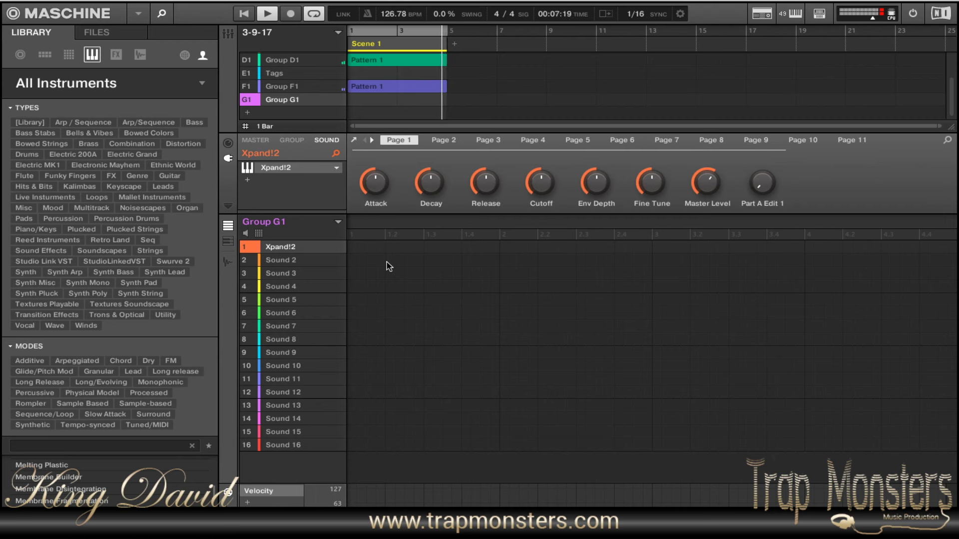
Stop playback and duplicate the four-bar scene repeatedly to extend the arrangement past Scene 15.
key("space")
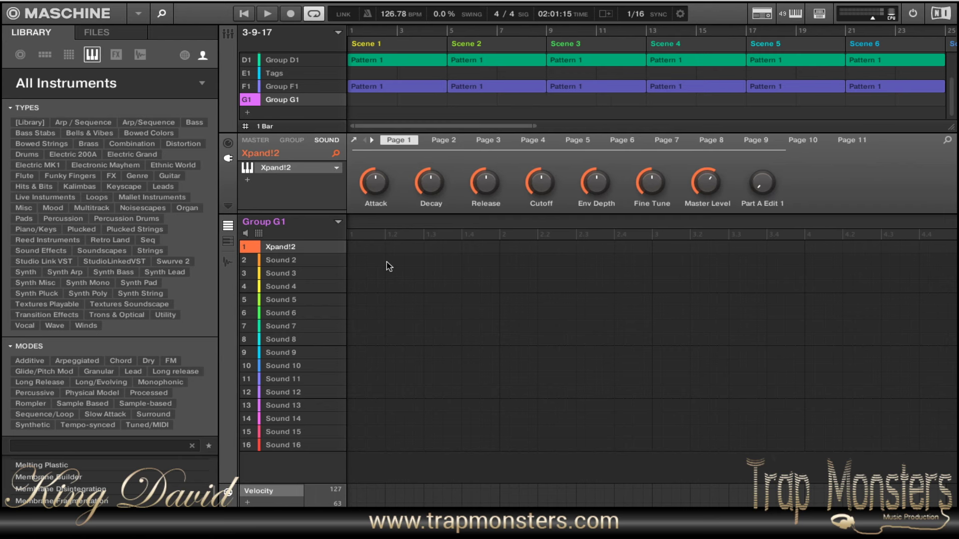
key("super+d")
key("super+d")
key("super+d")
key("super+d")
key("super+d")
key("super+d")
key("super+d")
key("super+d")
key("super+d")
key("super+d")
key("super+d")
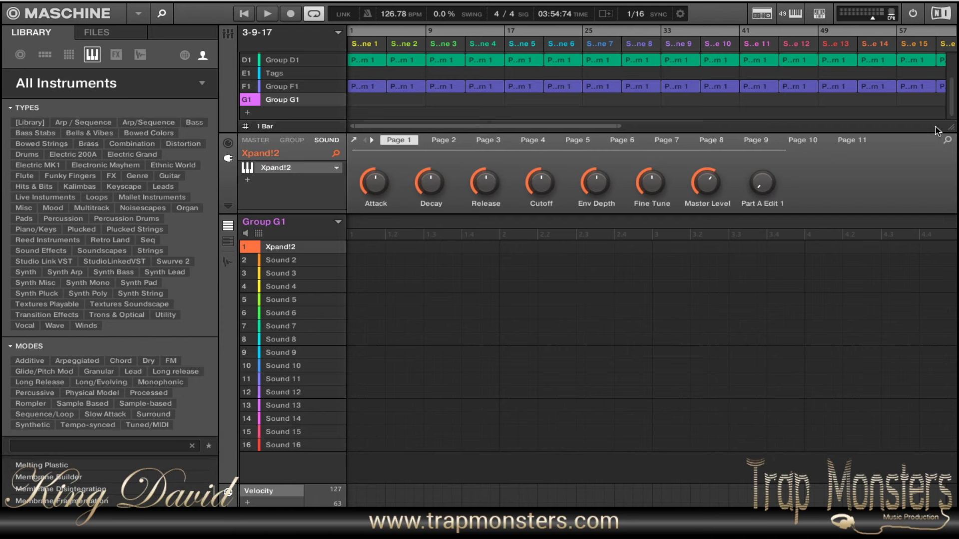
Enlarge the arranger to show all groups and clear TM-JR PLUG's patterns from Scenes 1 and 2.
left_click_drag(945, 128, 945, 161)
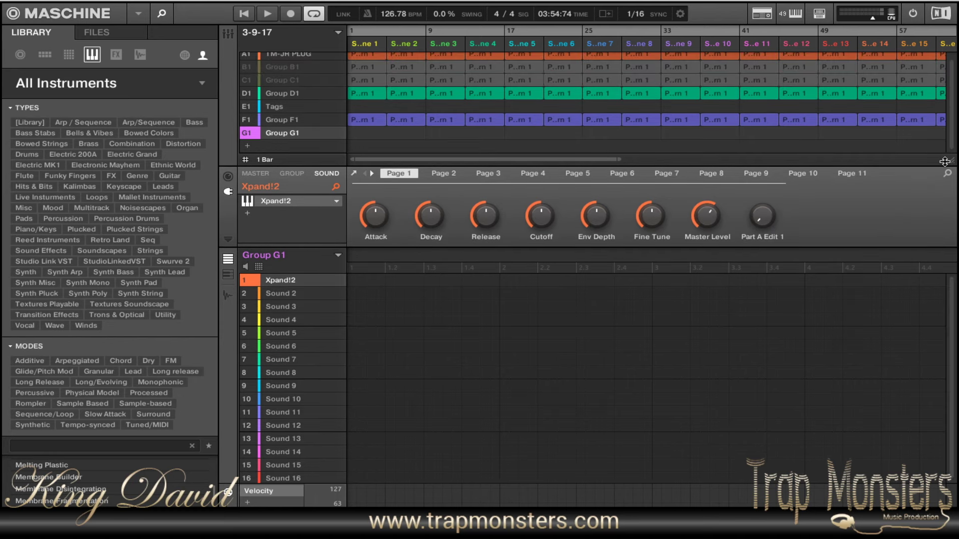
scroll(952, 121, "up", 1)
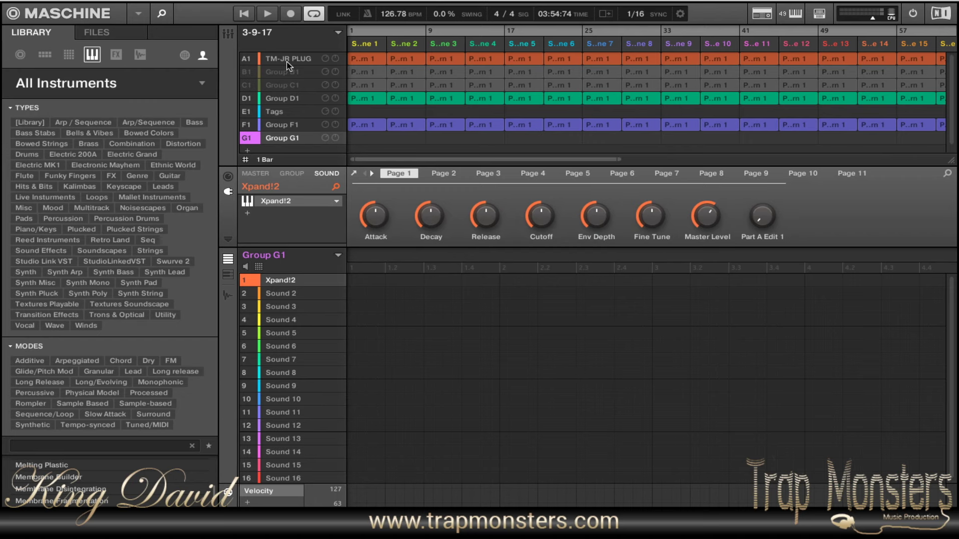
scroll(287, 65, "down", 5)
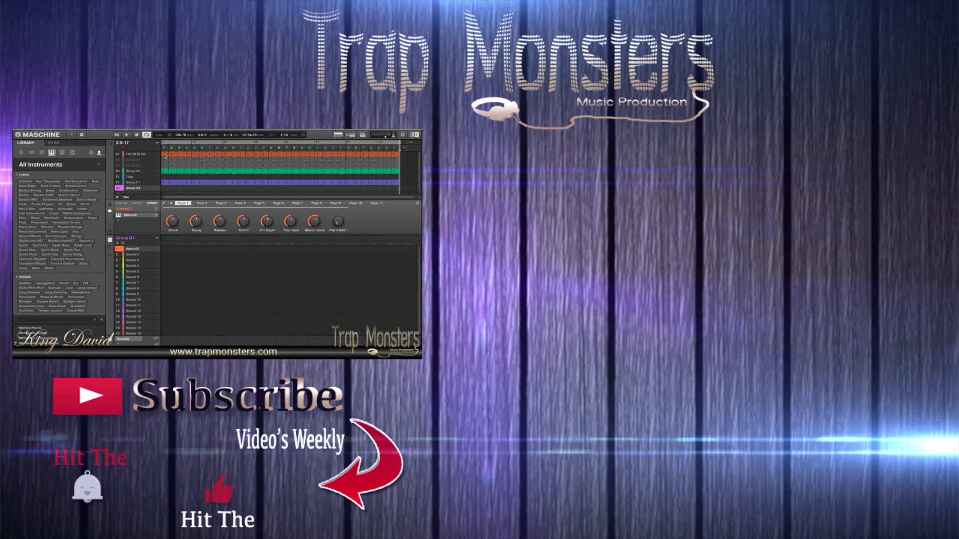
left_click(165, 156)
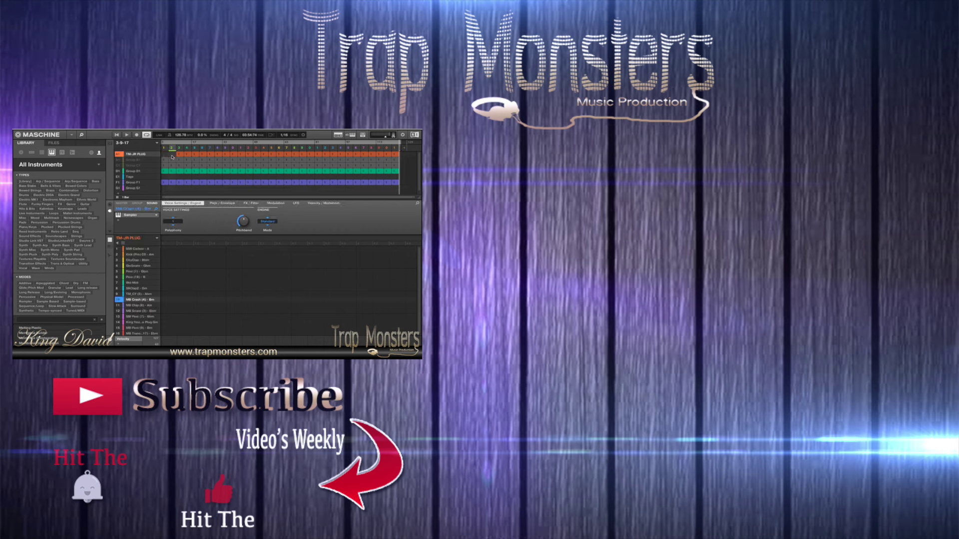
Play the arrangement and select TM-JR PLUG's pattern in Scene 3.
key("space")
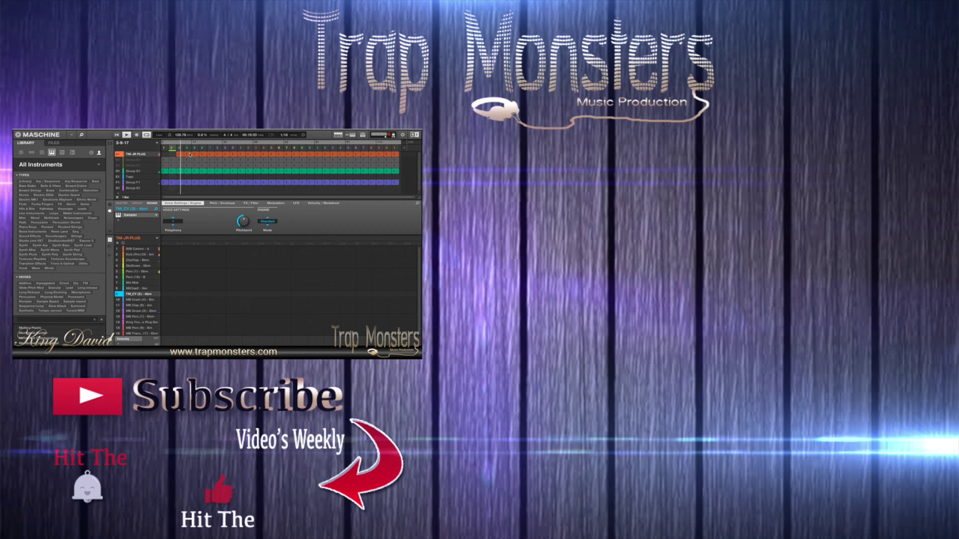
left_click(179, 155)
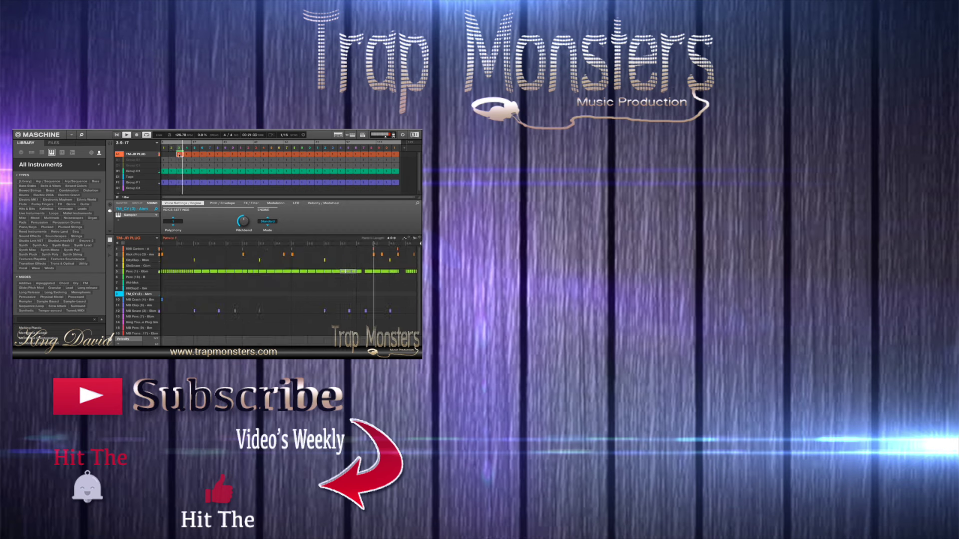